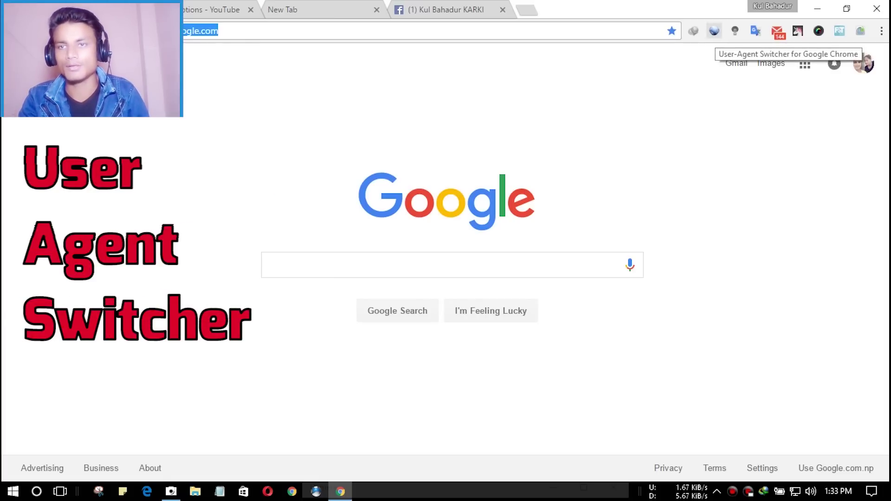
Step: Open the User-Agent Switcher popup from the toolbar, with the user agent still on Default
left_click(714, 31)
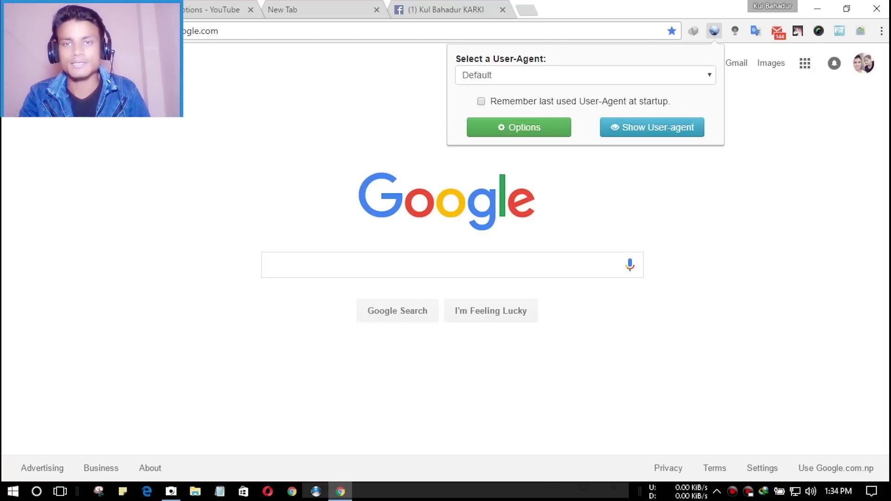
Step: Browse the user-agent list and make the browser identify as Nexus 7 (Tablet)
left_click(492, 74)
key("Down")
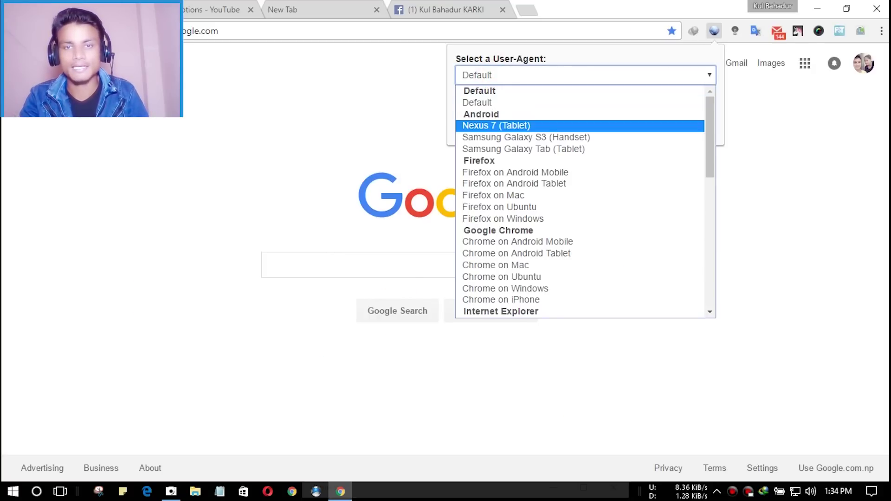
key("Down")
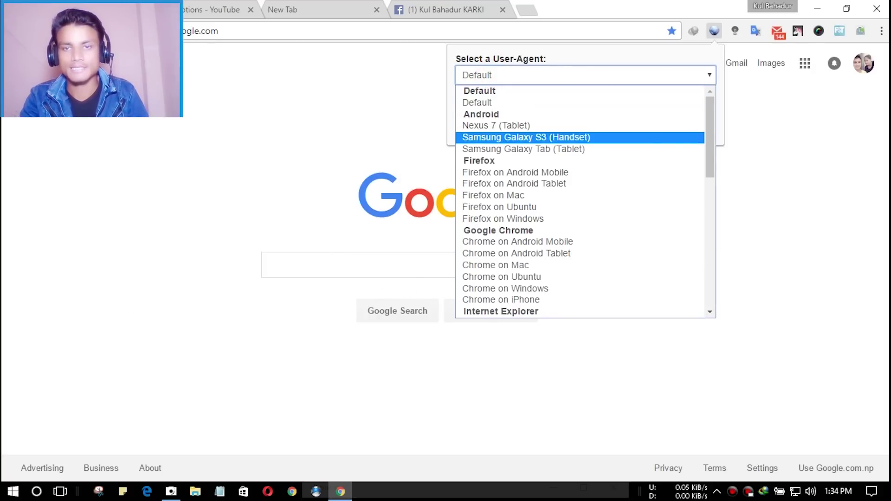
key("Down")
key("Down")
key("Down")
key("Down")
key("Down")
key("Down")
scroll(585, 202, "down", 3)
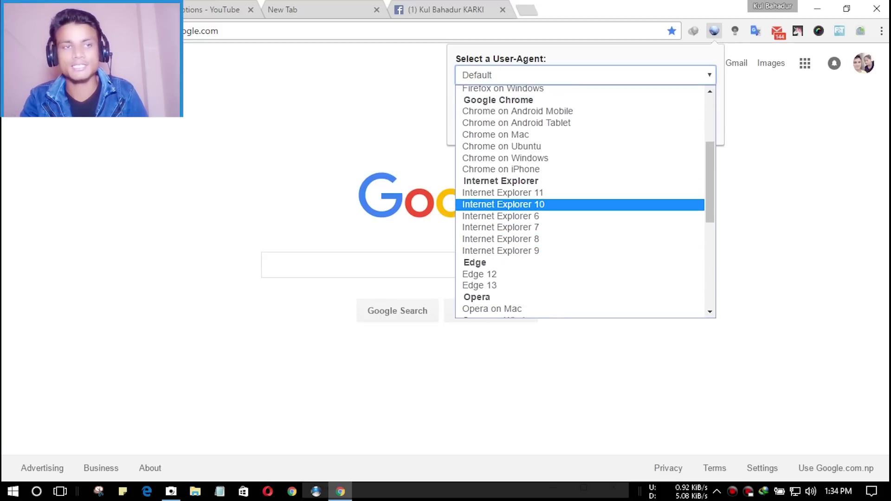
scroll(585, 202, "up", 2)
scroll(585, 202, "up", 3)
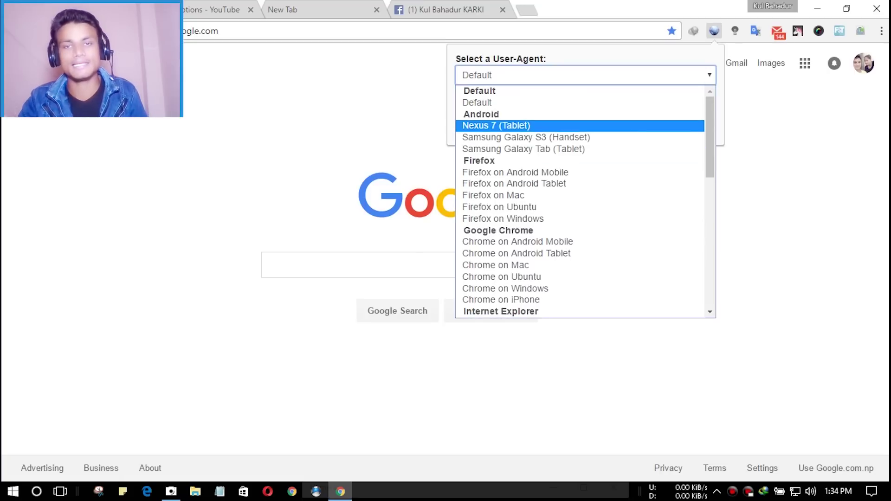
key("Down")
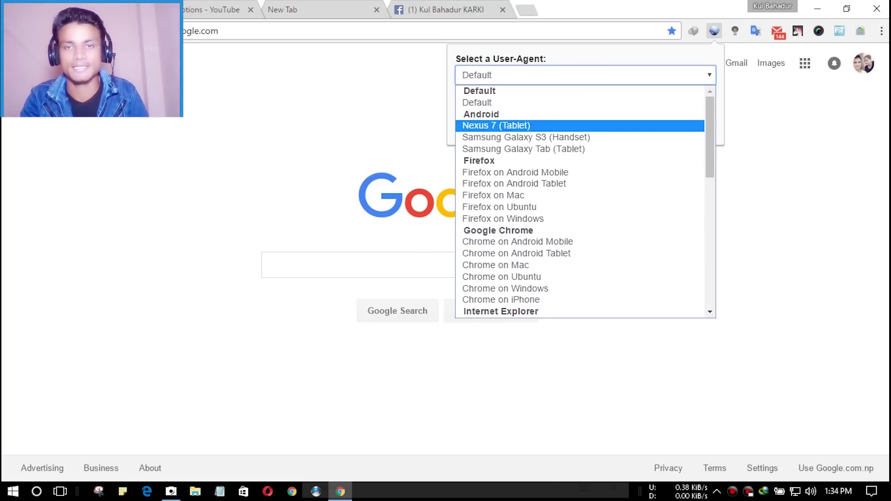
left_click(506, 124)
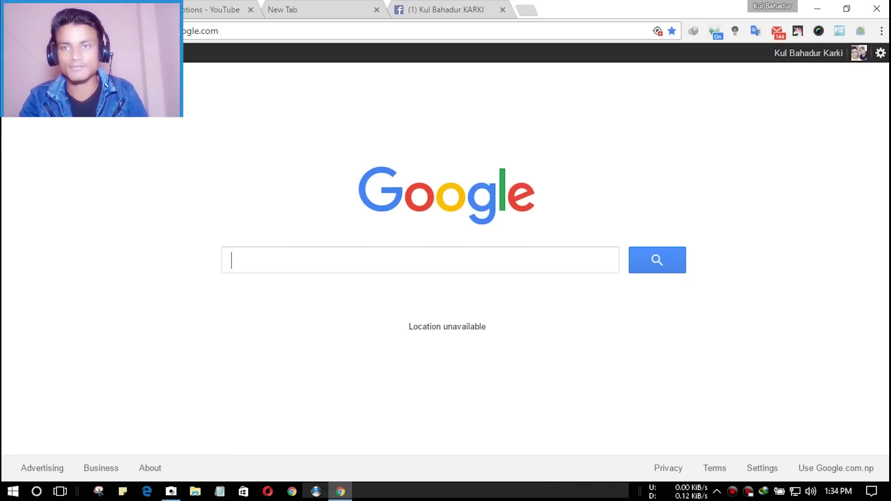
Step: Switch the browser identity to iPad
left_click(715, 31)
left_click(563, 76)
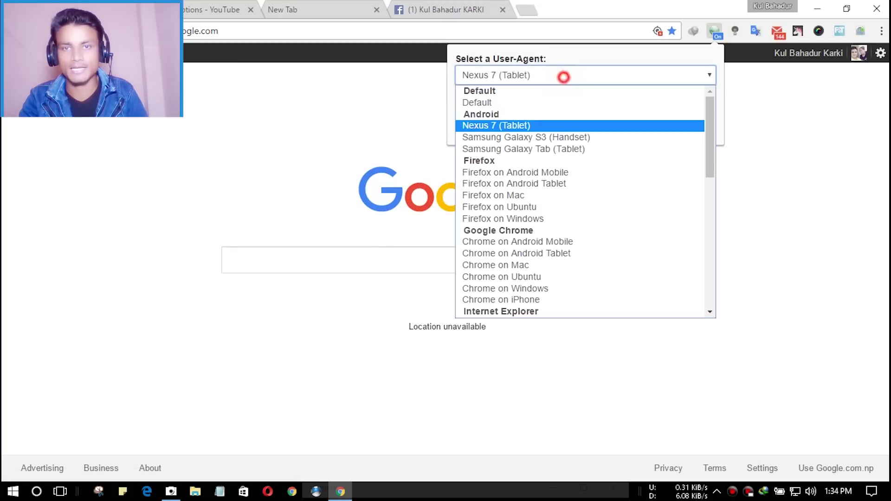
scroll(557, 112, "down", 3)
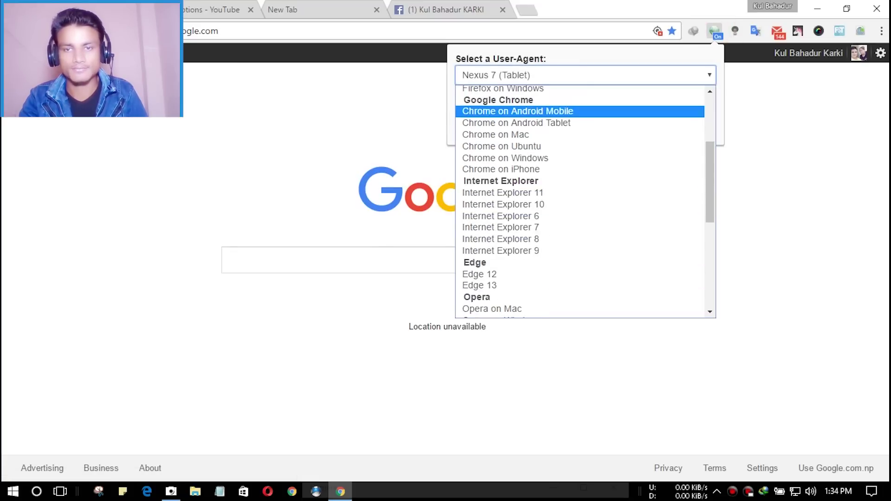
scroll(557, 209, "down", 3)
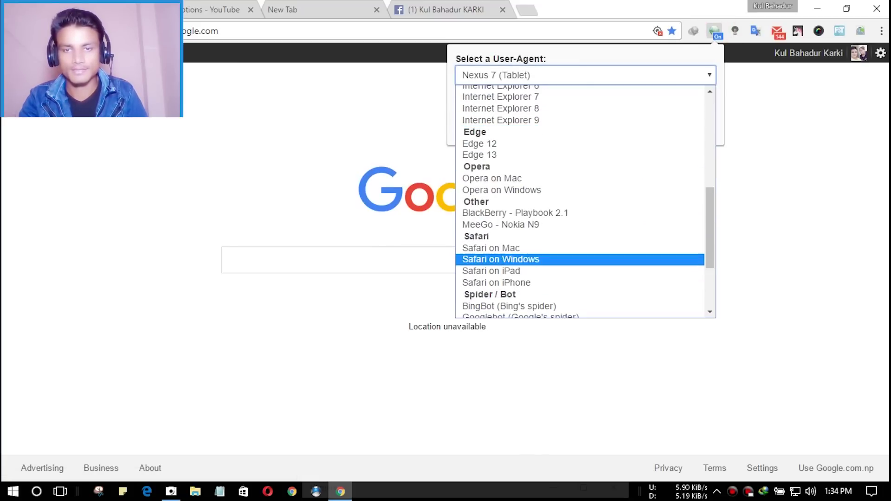
scroll(557, 261, "down", 3)
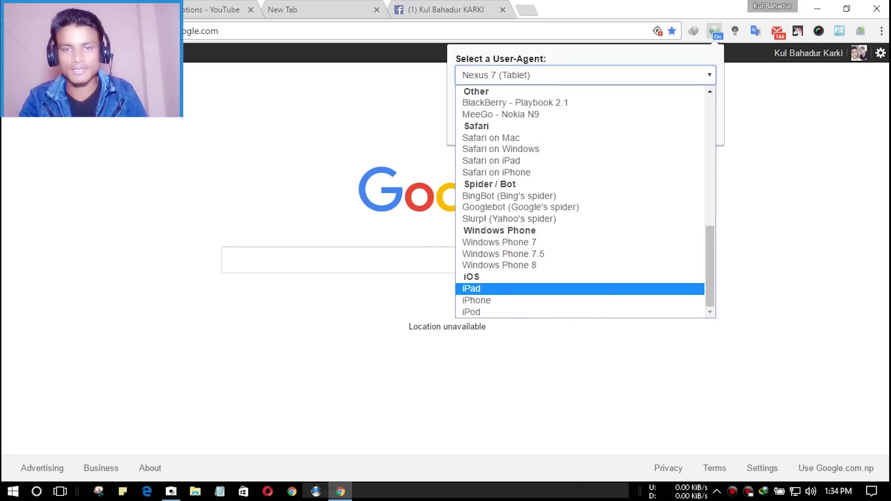
left_click(496, 289)
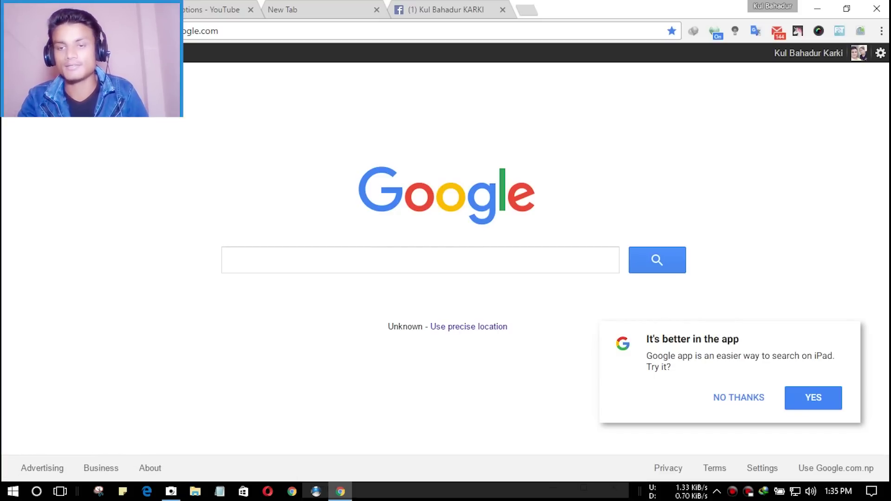
Step: Switch the browser identity to Firefox on Android Mobile
left_click(715, 31)
left_click(585, 75)
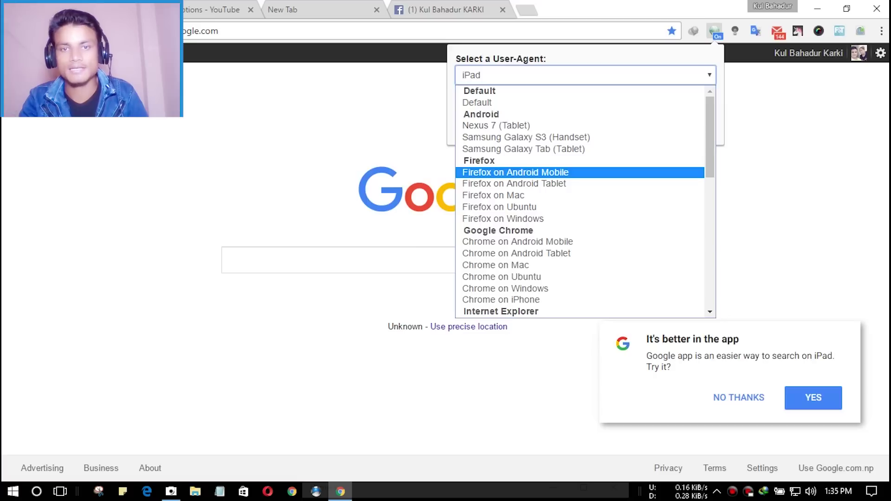
left_click(542, 174)
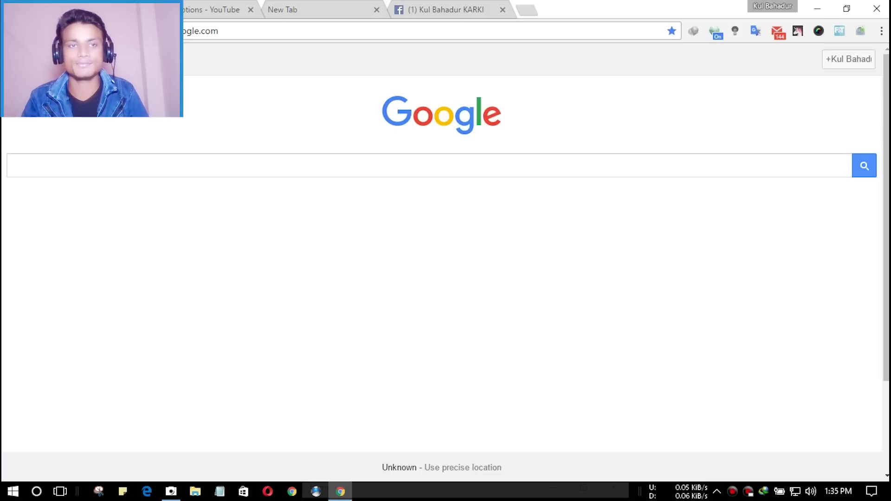
left_click(715, 31)
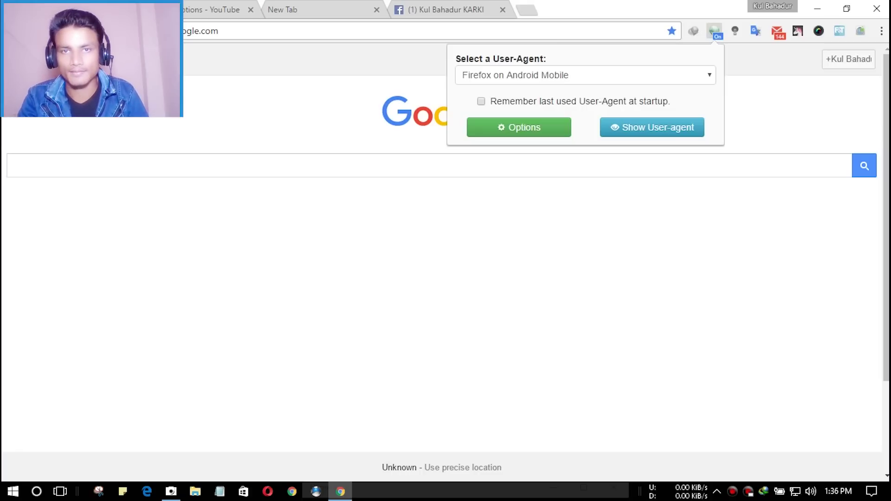
left_click(669, 73)
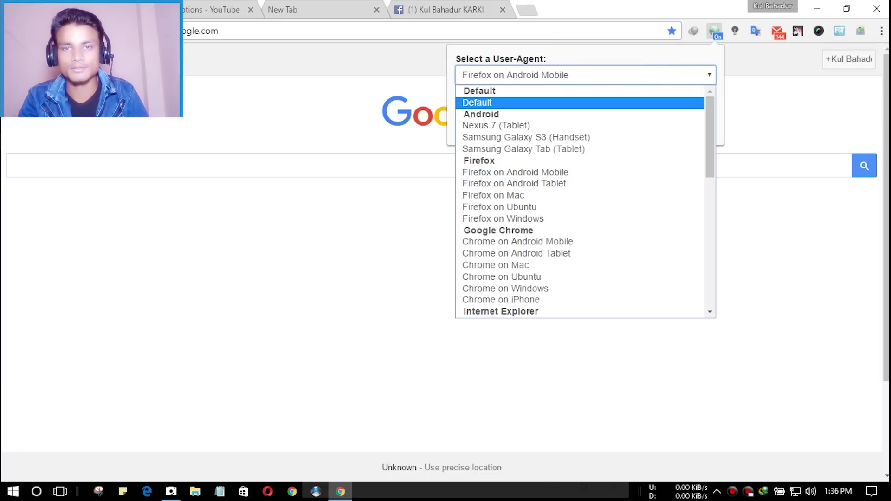
left_click(536, 103)
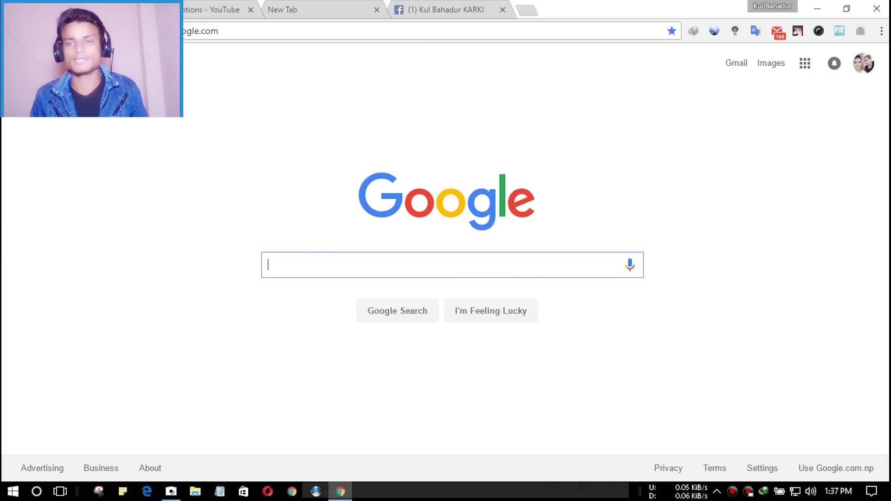
Step: Watch the DramaAlert Phizzurp video with lights dimmed, dismiss the ad, and close YouTube
left_click(202, 9)
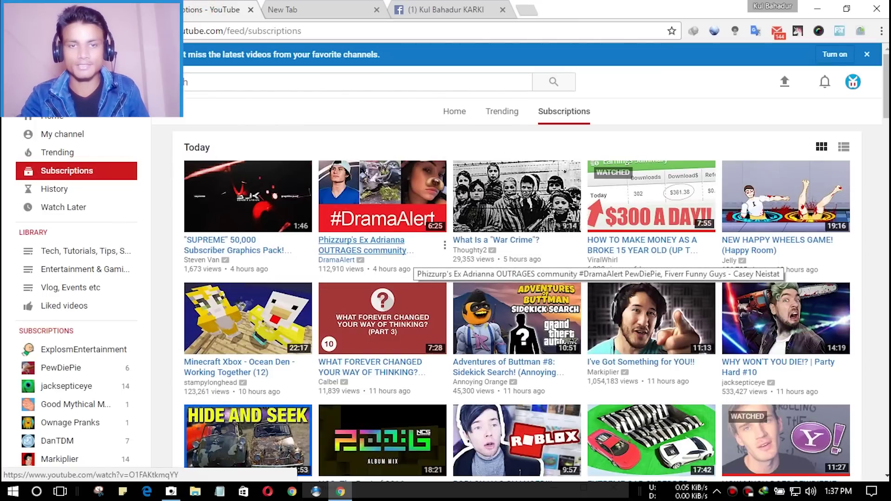
left_click(390, 251)
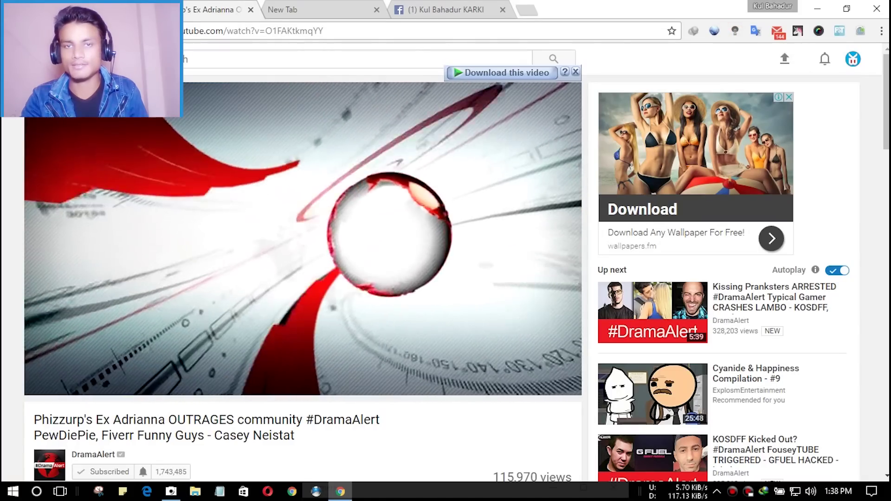
left_click(735, 31)
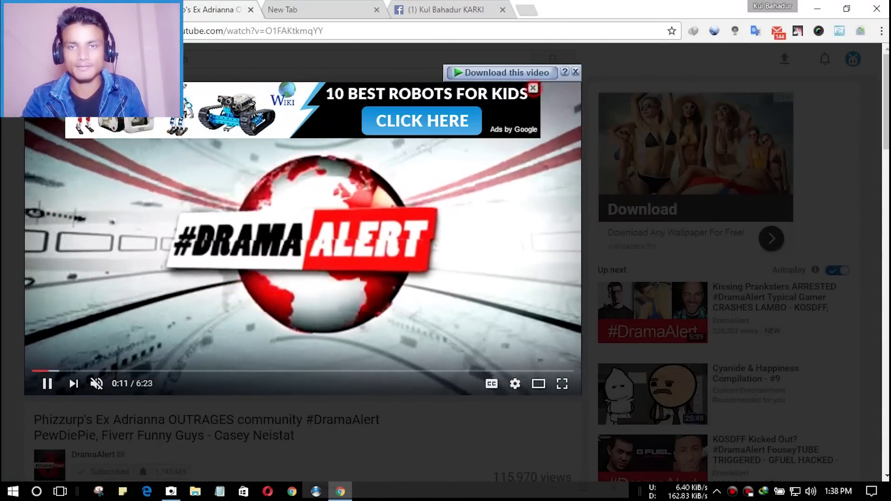
left_click(533, 88)
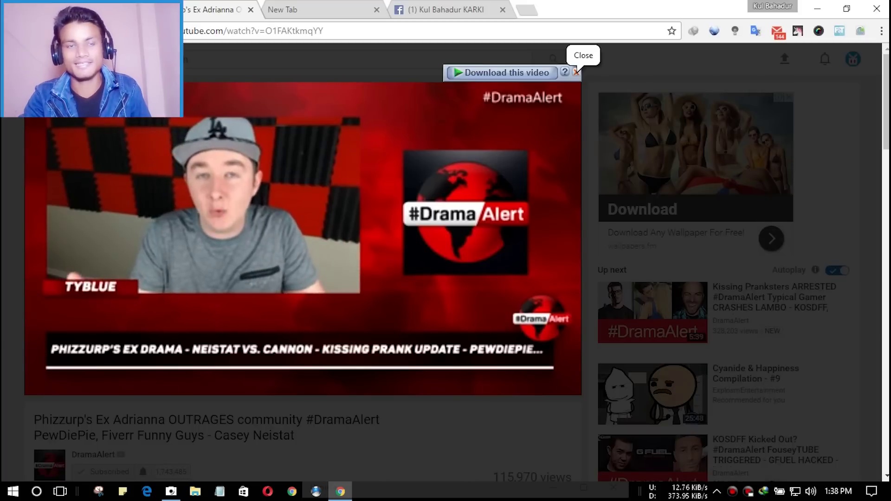
key("ctrl+w")
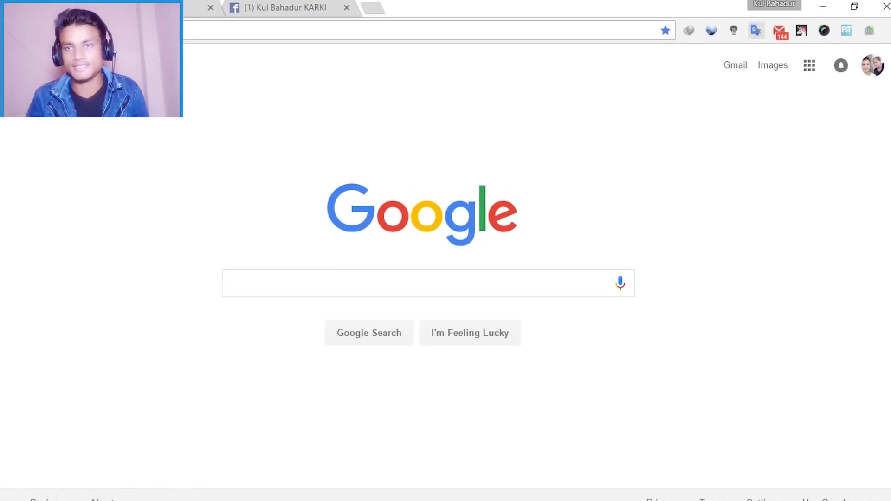
left_click(756, 30)
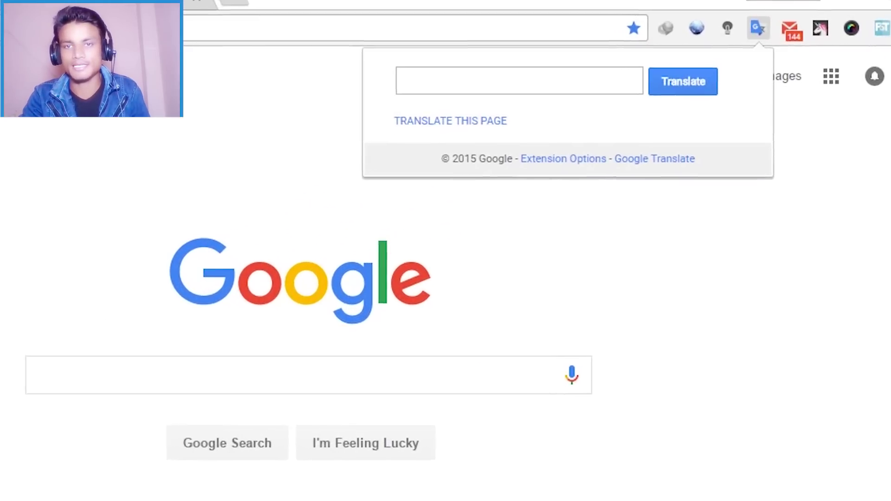
right_click(465, 78)
left_click(561, 188)
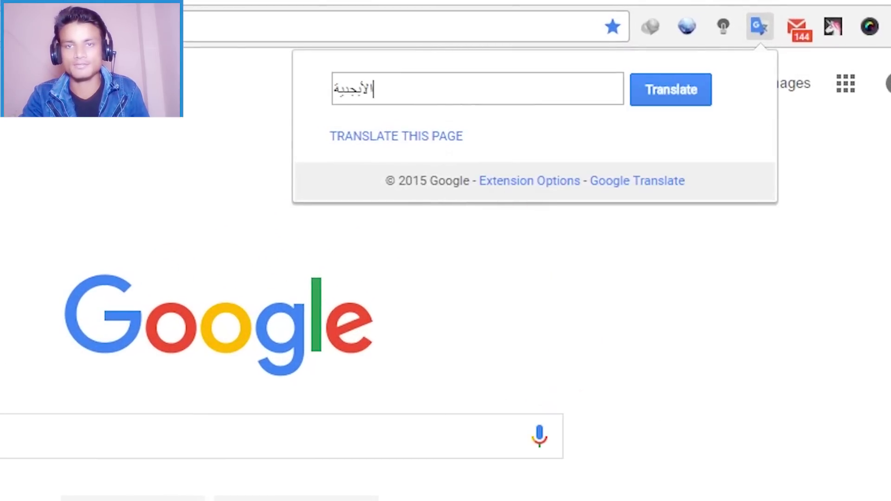
left_click(669, 94)
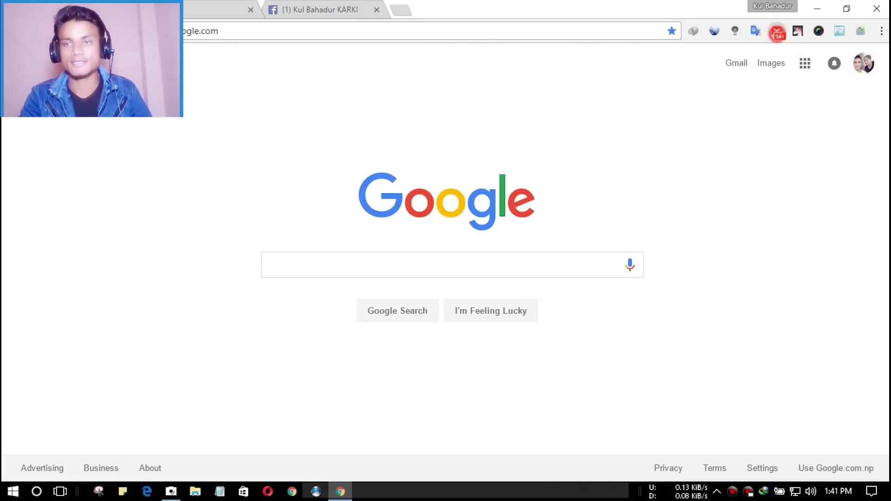
left_click(777, 30)
scroll(568, 230, "down", 1)
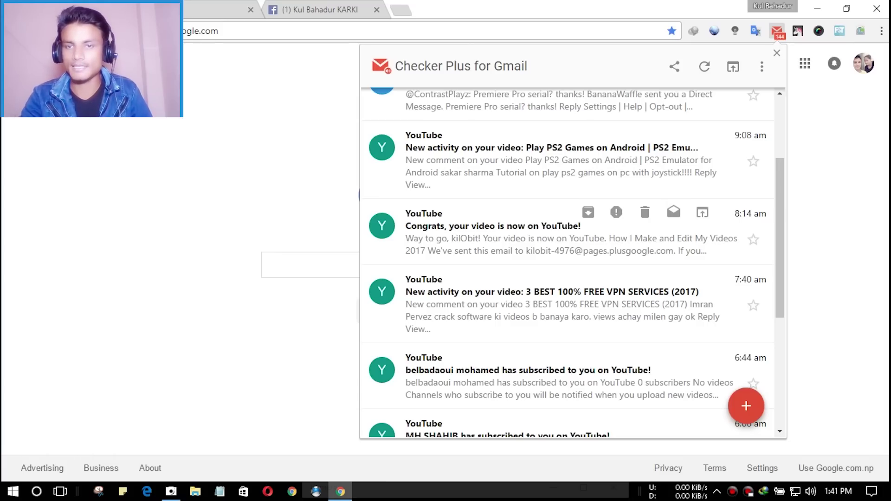
scroll(568, 238, "down", 3)
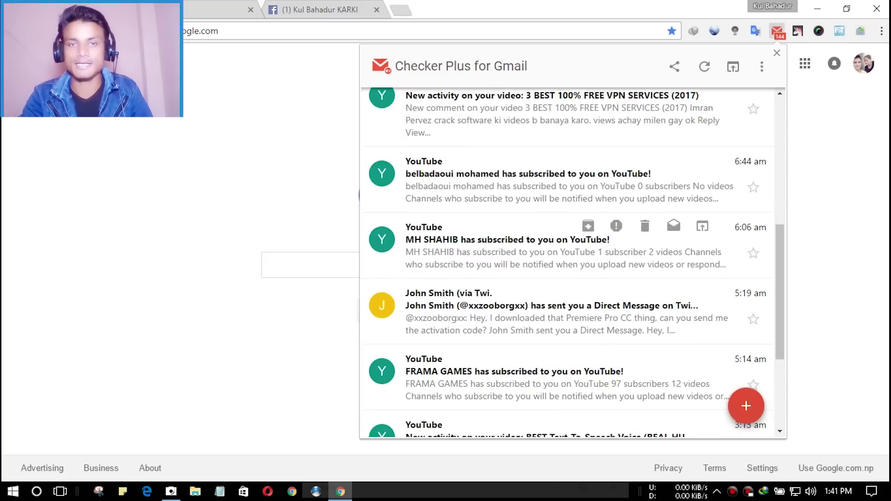
scroll(557, 244, "down", 2)
scroll(557, 258, "down", 5)
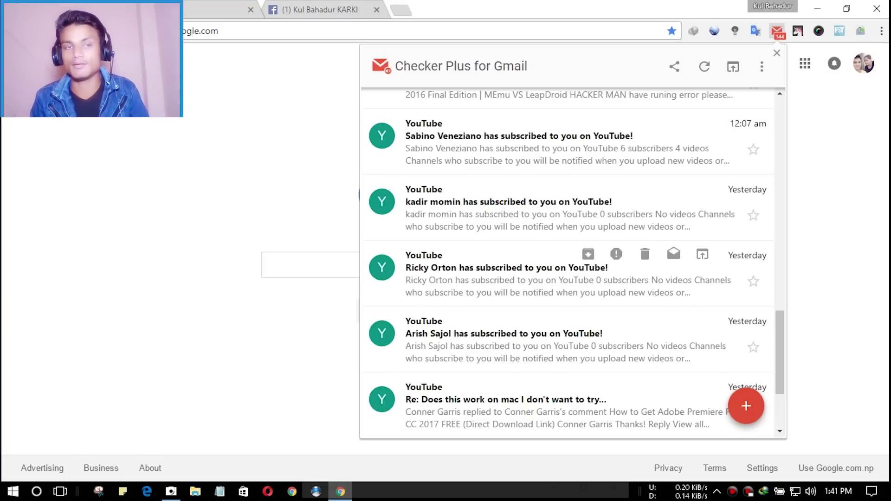
scroll(571, 265, "down", 1)
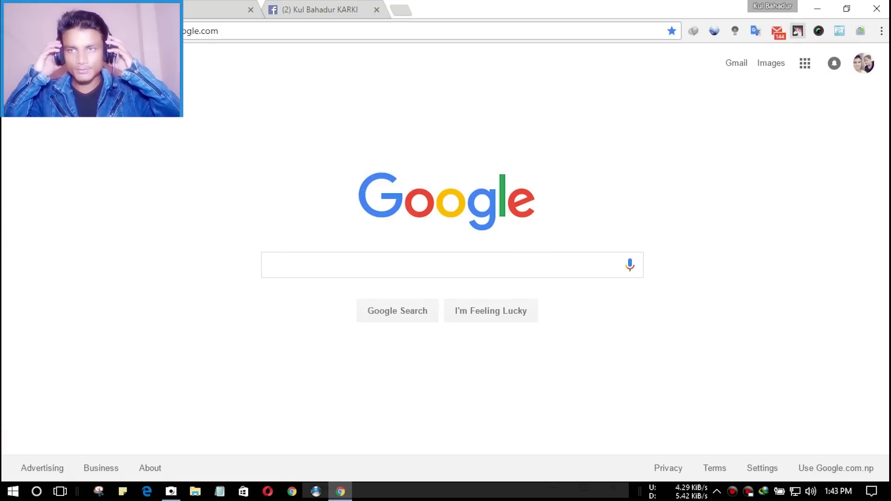
Step: Copy money-mouth, triumph, crying, loudly crying and tired faces from EmojiOne, then go to Facebook
left_click(798, 31)
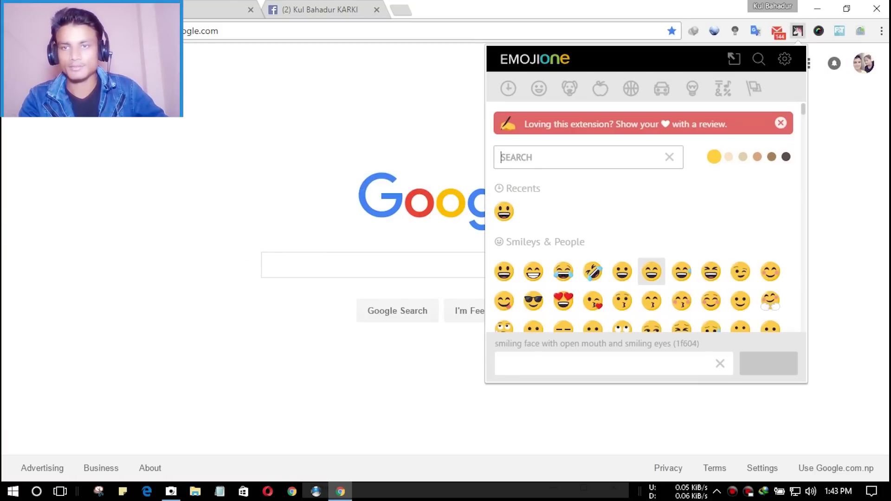
scroll(651, 244, "down", 2)
scroll(651, 243, "down", 3)
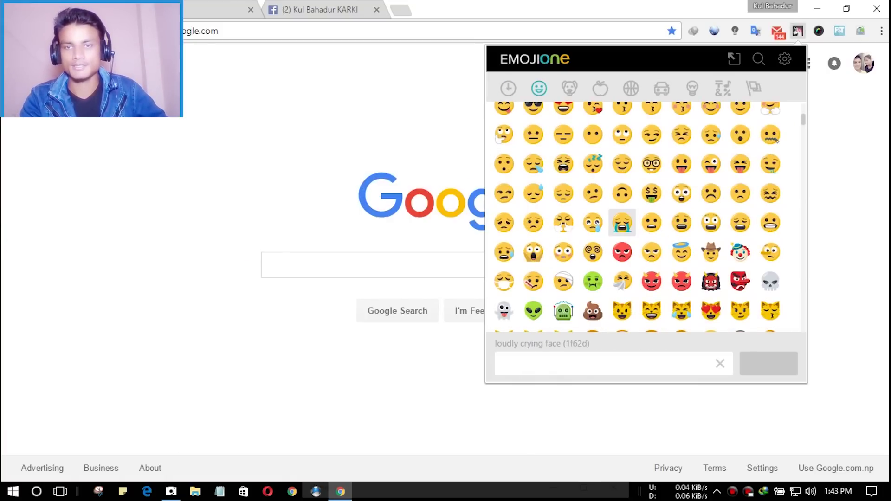
scroll(651, 223, "down", 5)
scroll(651, 223, "up", 3)
scroll(622, 265, "up", 3)
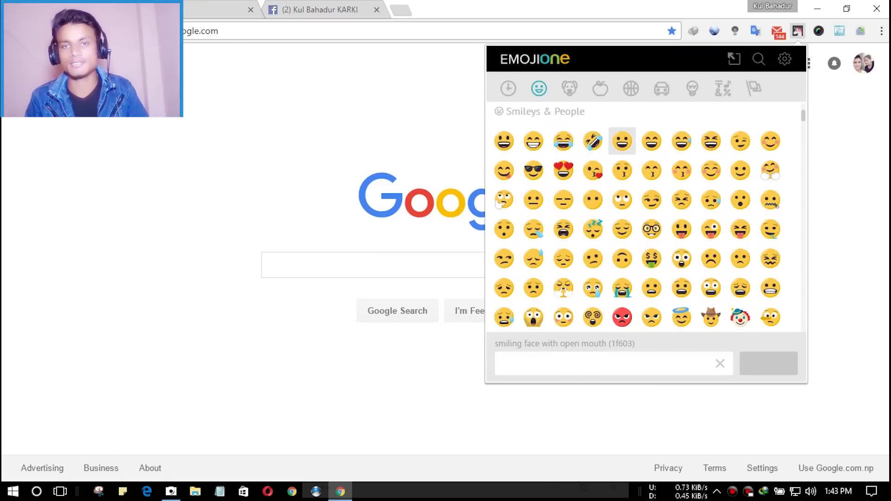
scroll(622, 200, "down", 1)
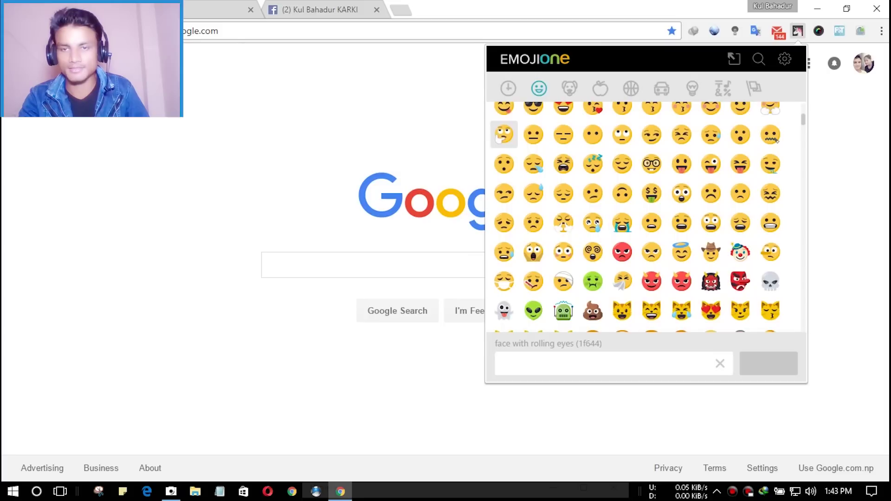
left_click(652, 193)
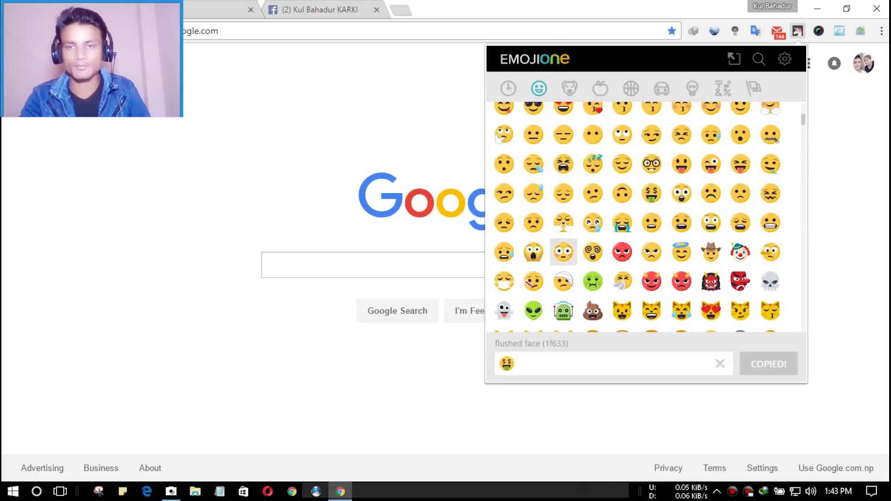
left_click(564, 221)
left_click(593, 221)
left_click(622, 222)
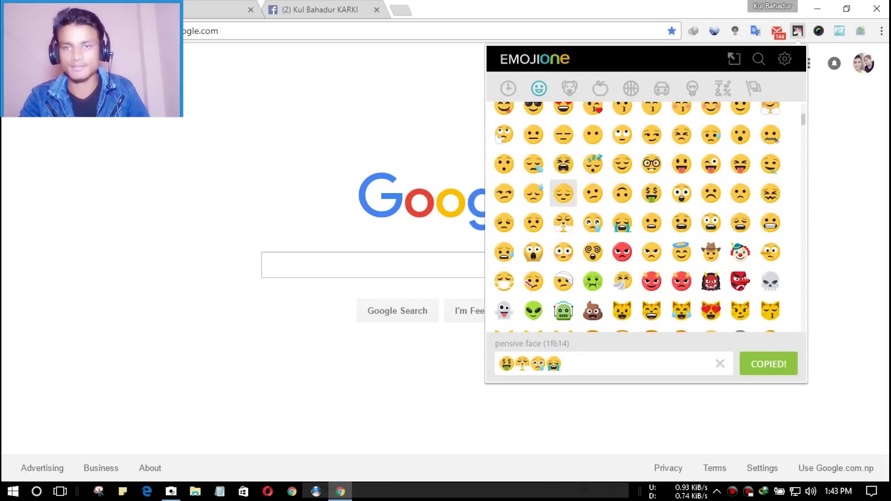
left_click(563, 163)
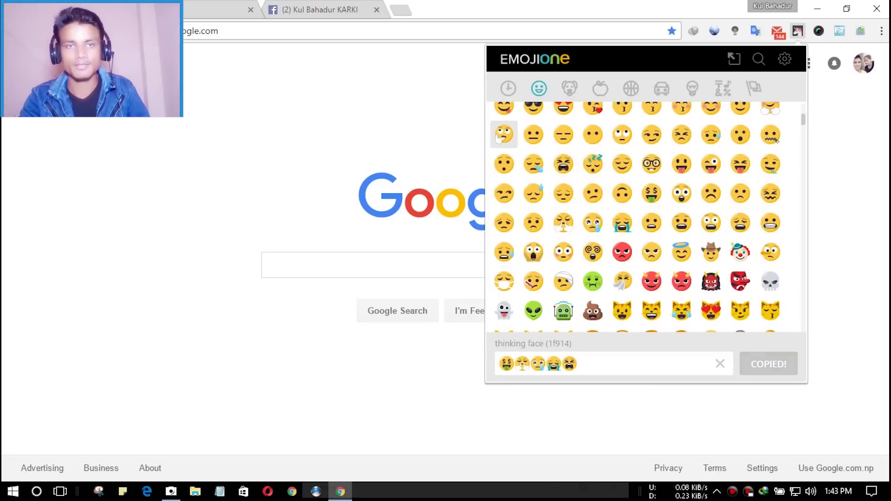
left_click(315, 4)
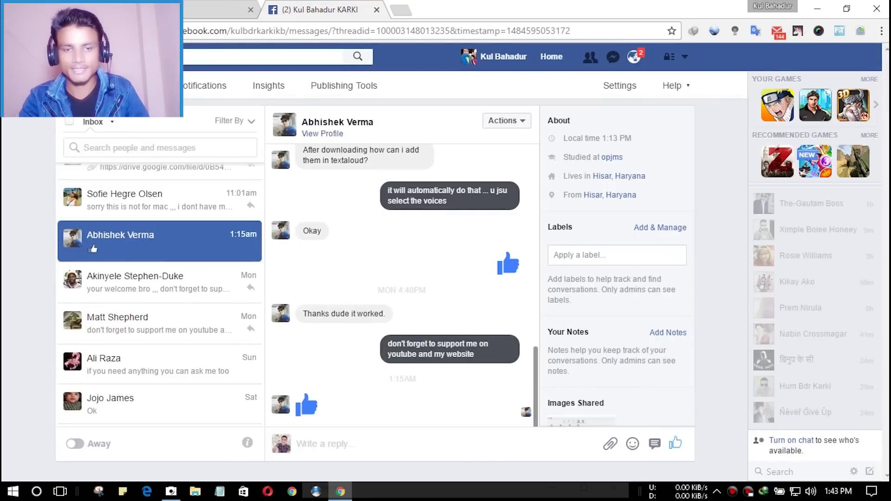
left_click(370, 440)
right_click(370, 441)
left_click(407, 304)
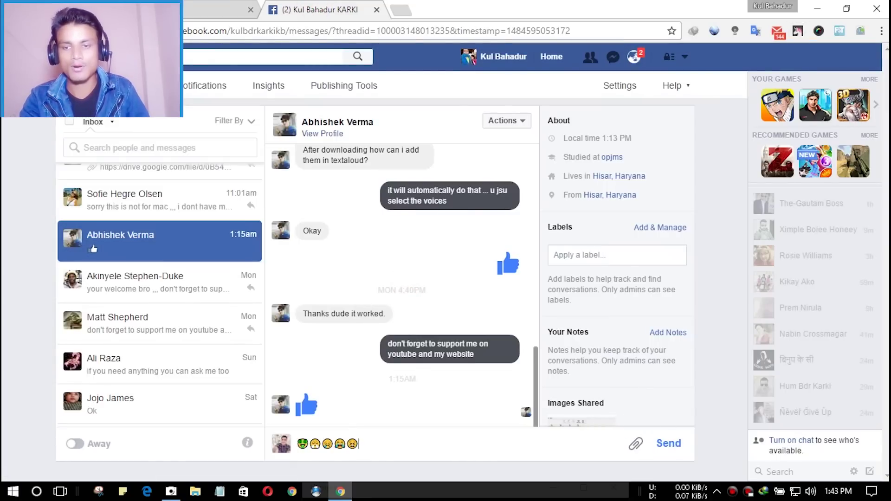
left_click(667, 443)
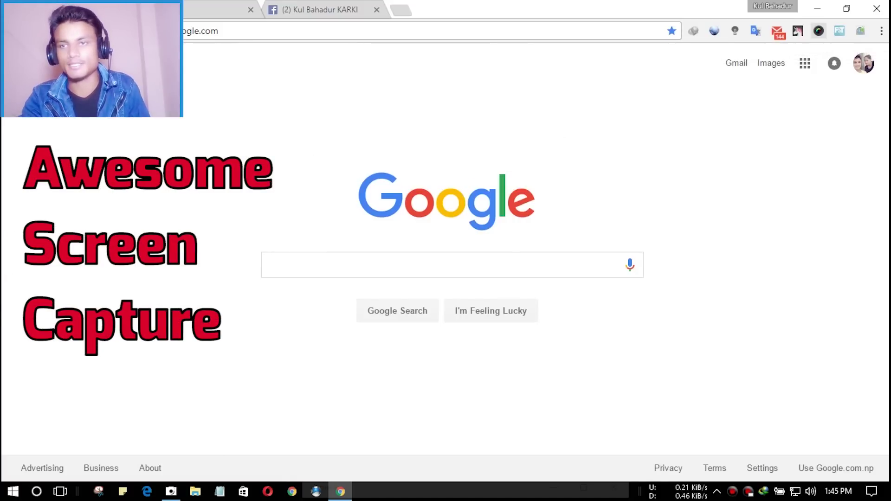
Step: Capture the Google page with Awesome Screenshot and circle the logo and search buttons in red
left_click(820, 31)
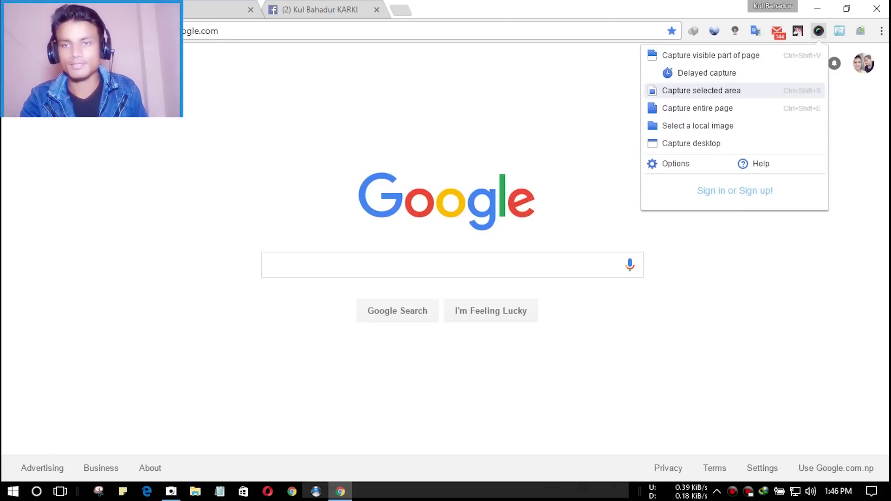
left_click(691, 110)
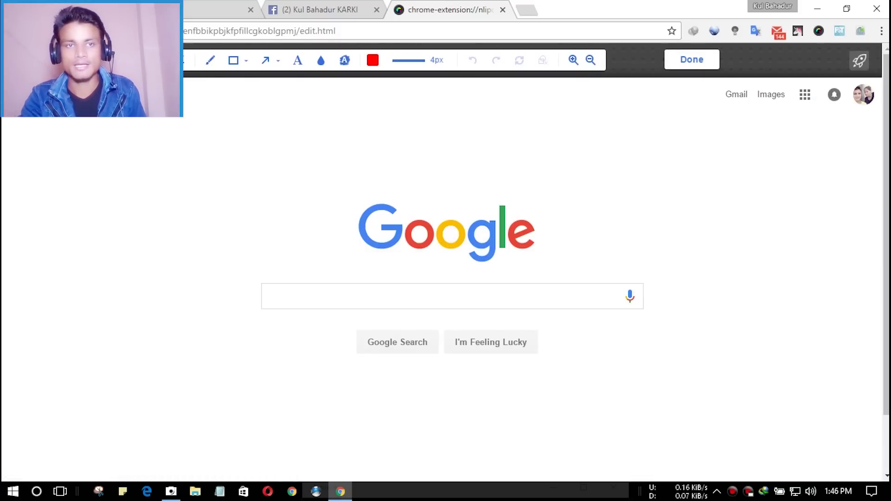
left_click_drag(350, 193, 315, 195)
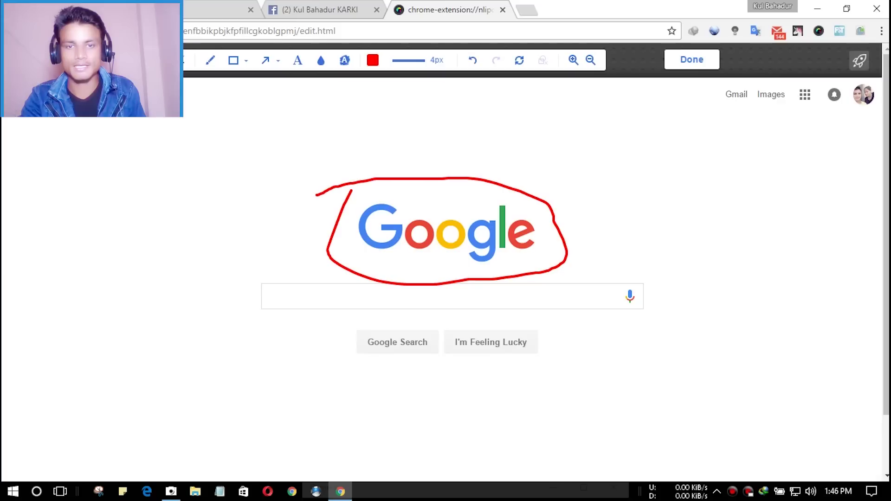
mouse_move(354, 326)
left_mouse_down()
mouse_move(595, 352)
mouse_move(327, 335)
left_mouse_up()
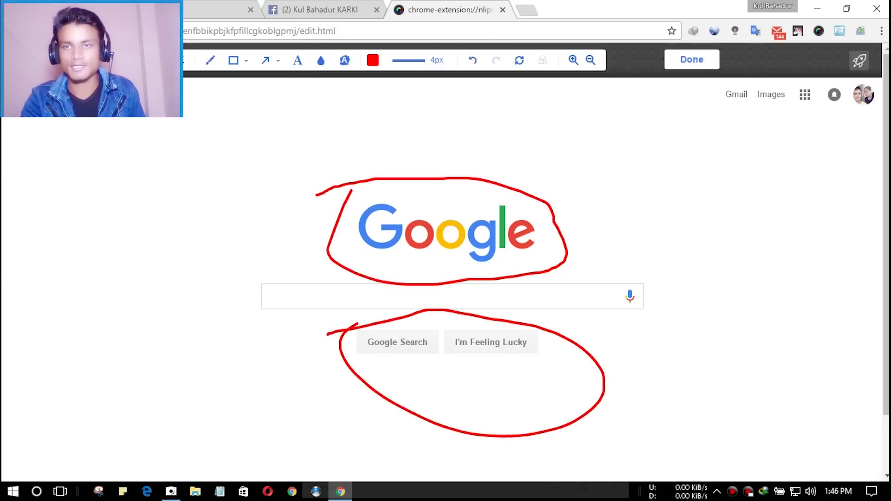
left_click(692, 59)
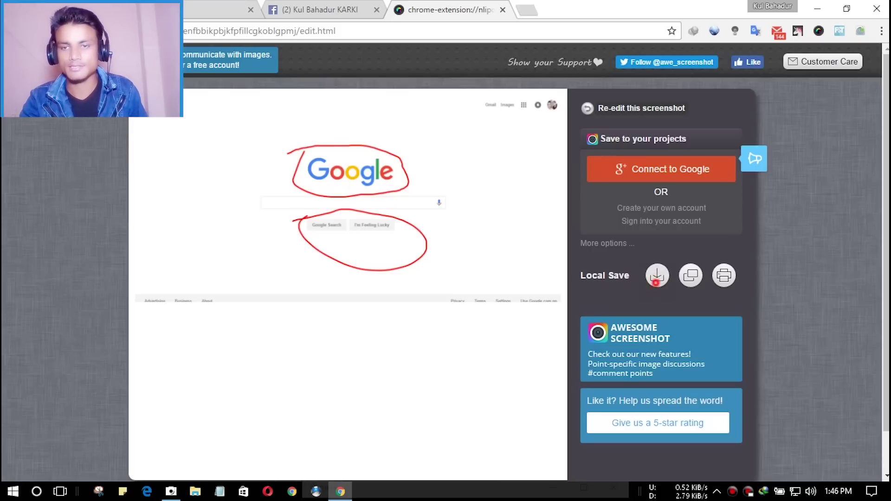
Step: Save the screenshot locally as Google.png, close the editor tab, and bring up Toolkit For Facebook
left_click(657, 275)
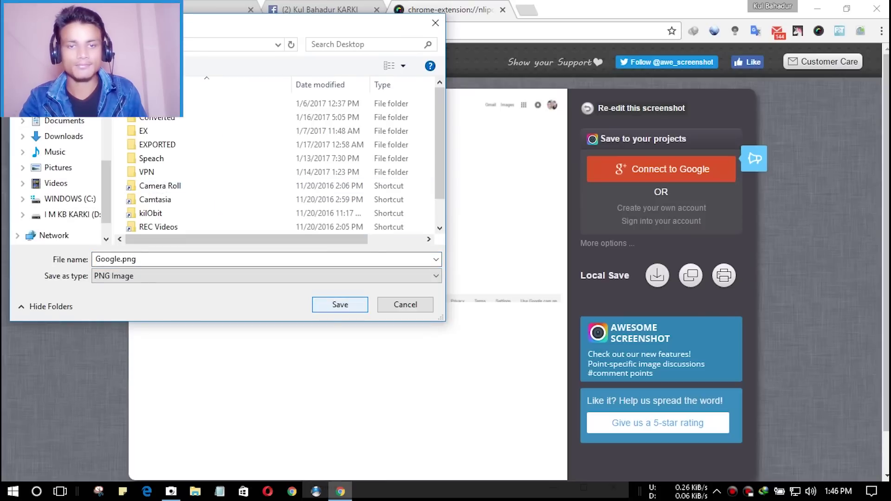
left_click(340, 304)
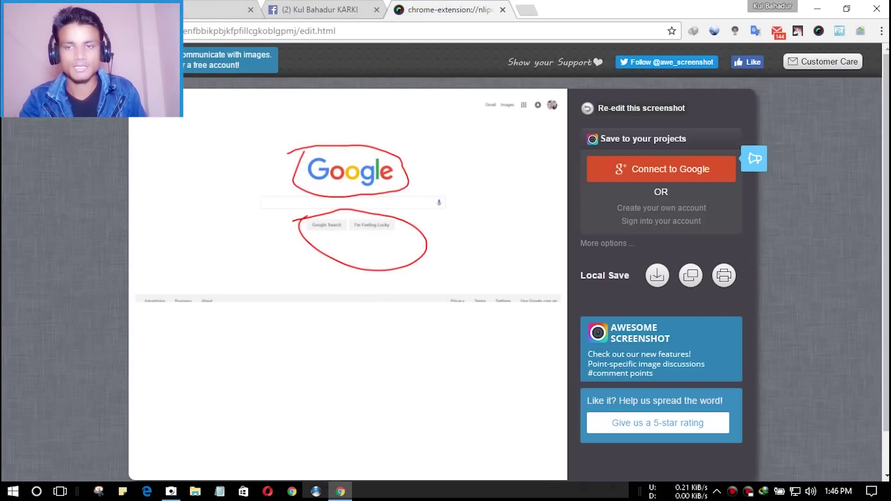
left_click(503, 10)
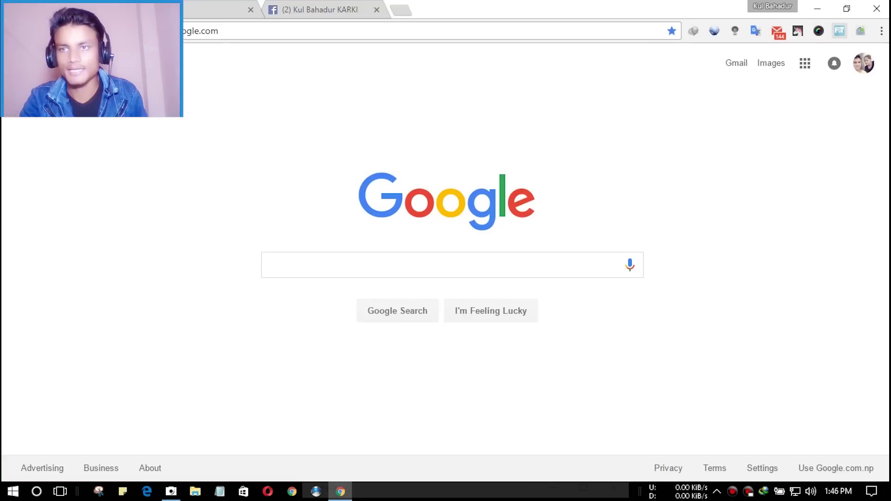
left_click(839, 31)
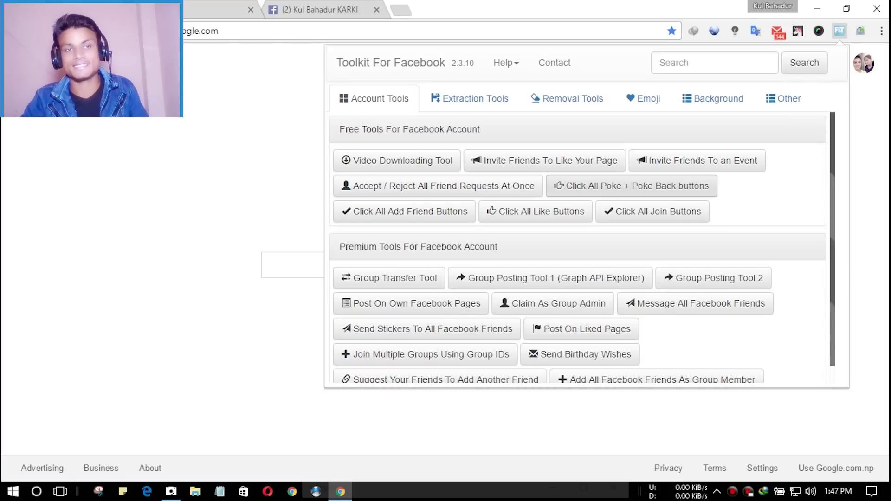
scroll(632, 186, "down", 1)
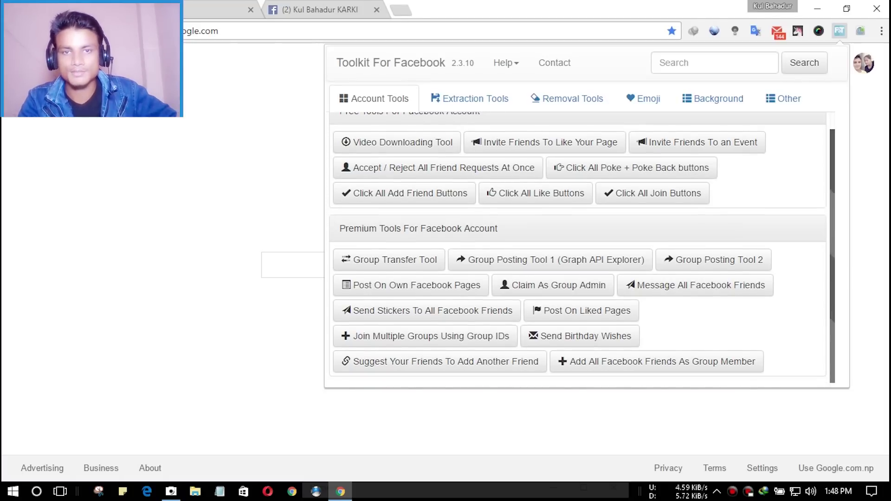
scroll(578, 244, "up", 1)
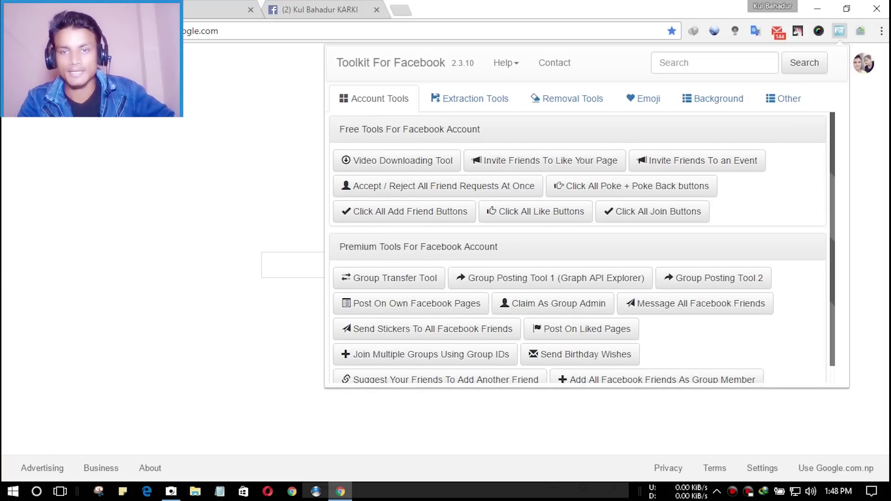
scroll(579, 243, "down", 1)
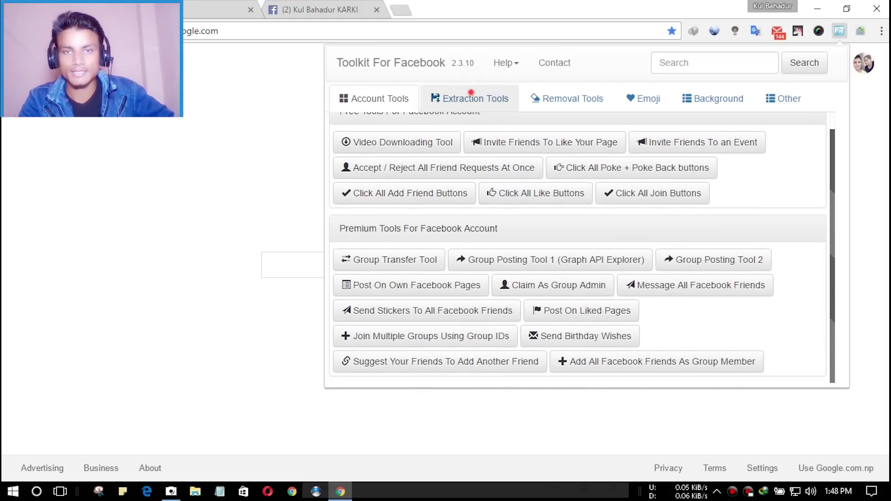
Step: Browse the Extraction, Removal and Emoji tool tabs, return to Account Tools, then close the panel
left_click(472, 97)
left_click(562, 98)
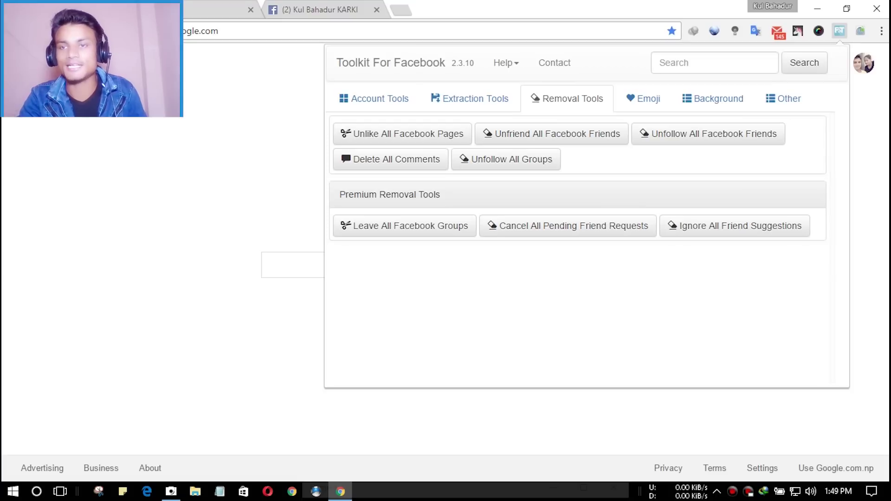
left_click(645, 99)
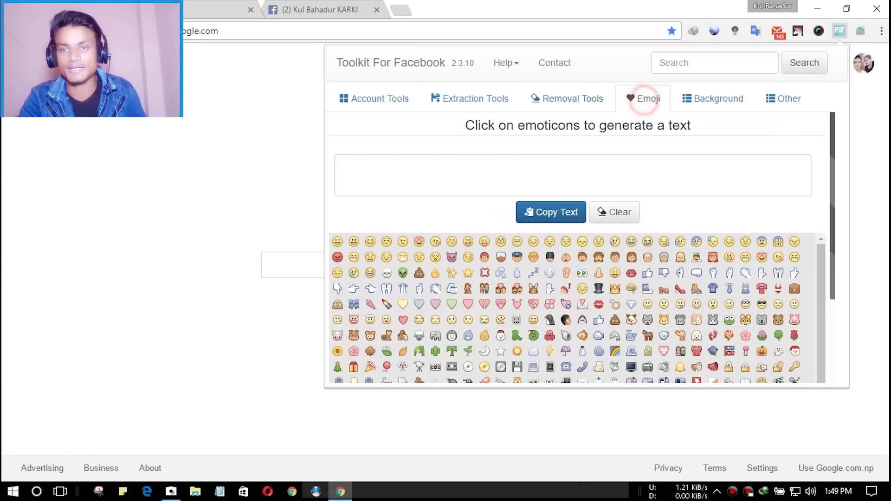
scroll(579, 308, "down", 2)
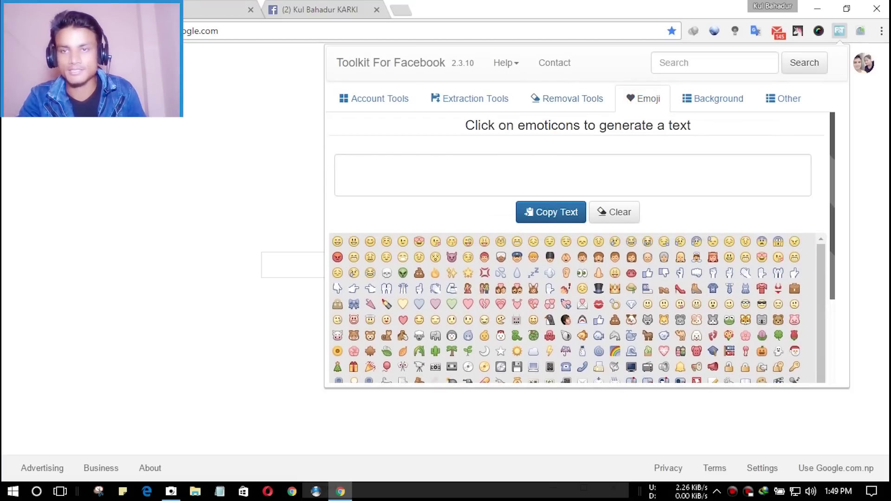
left_click(374, 98)
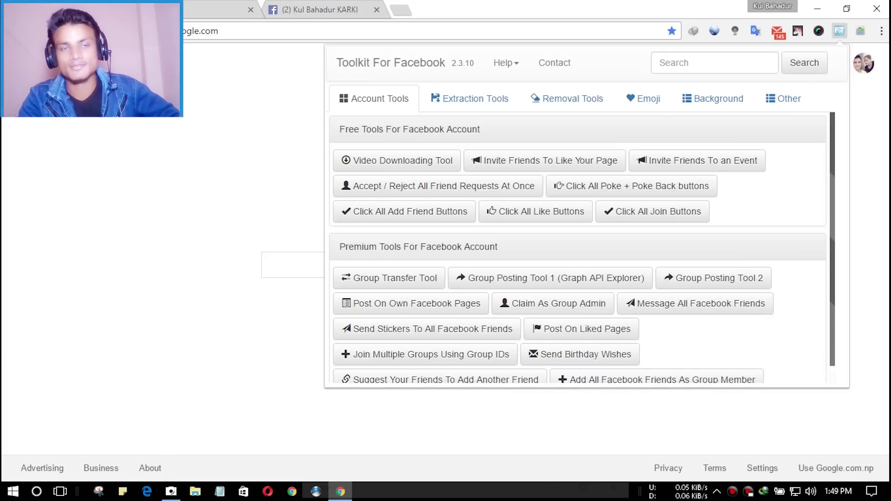
left_click(840, 31)
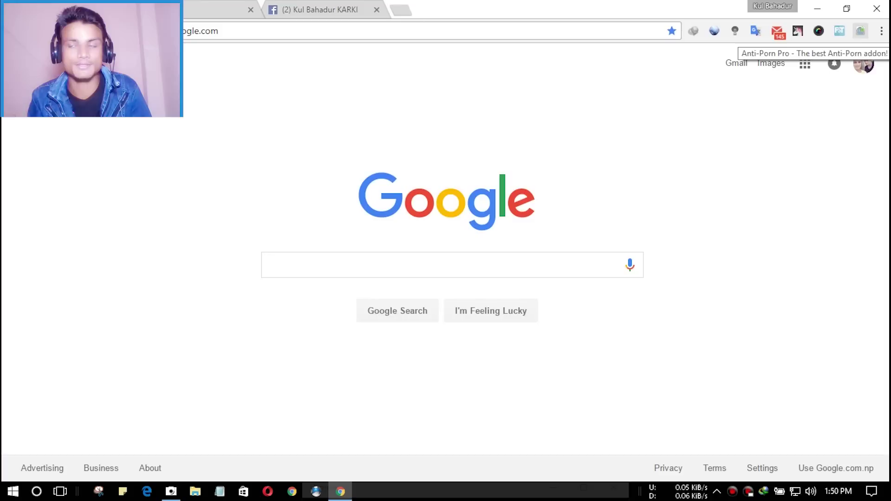
left_click(862, 30)
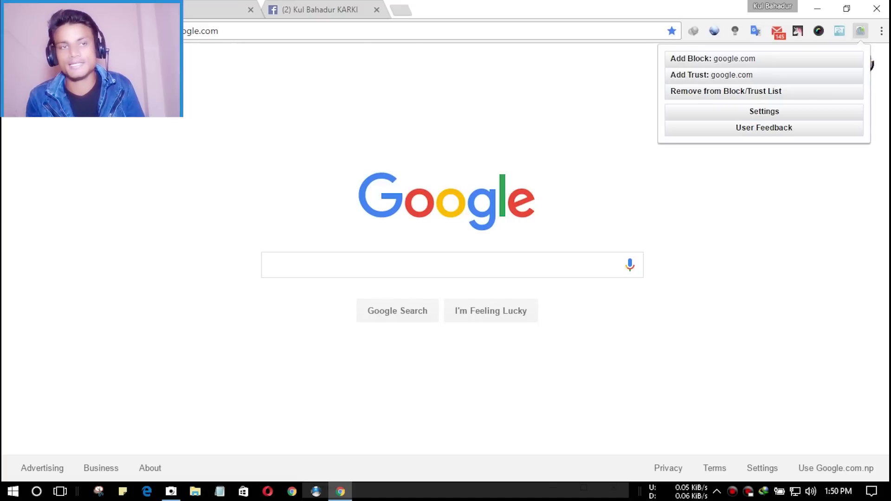
key("Escape")
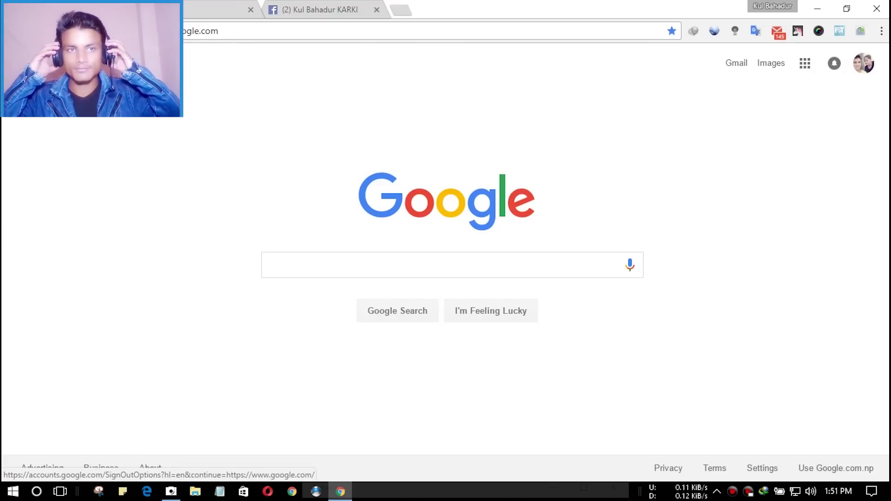